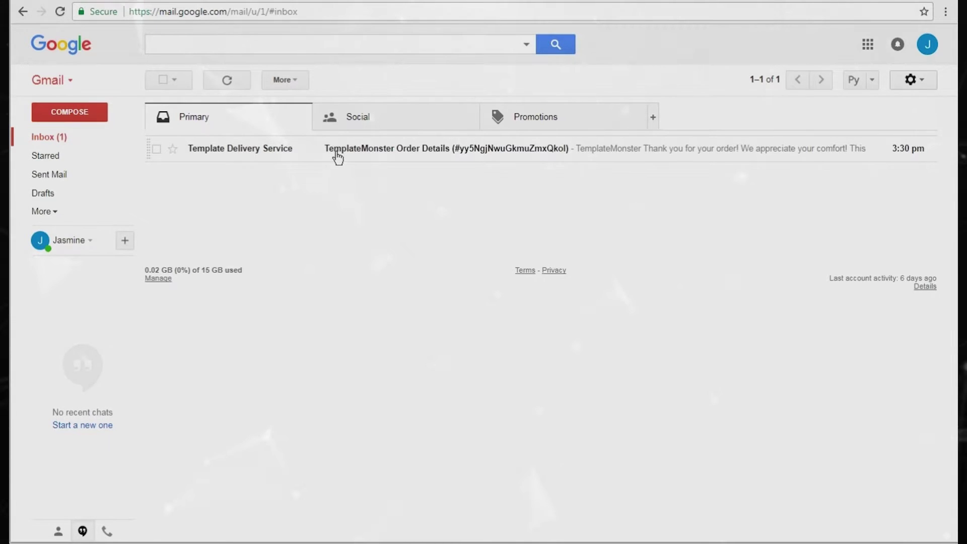
Open the TemplateMonster order email and find its Order ID and Theme ID.
{"action": "left_click", "coordinate": [336, 156]}
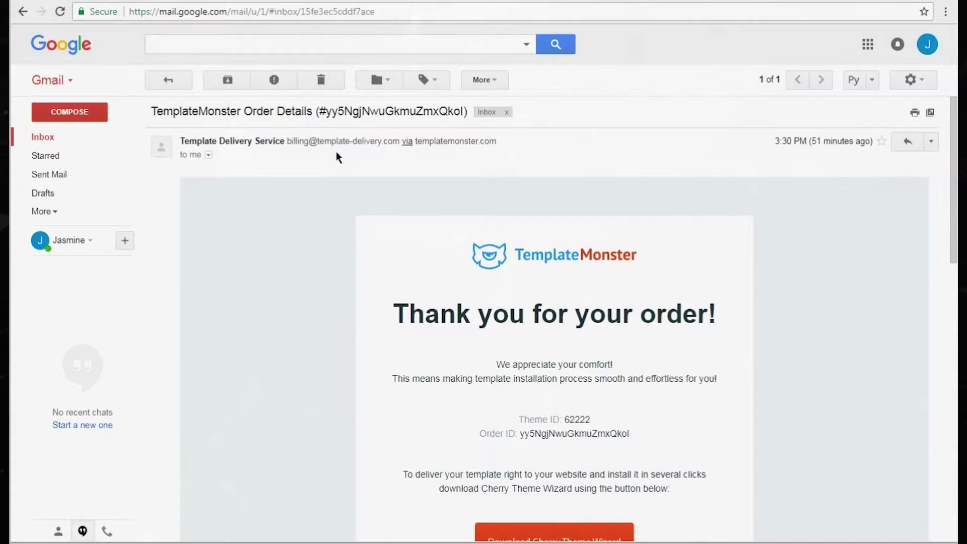
{"action": "scroll", "coordinate": [434, 377], "scroll_direction": "down", "scroll_amount": 2}
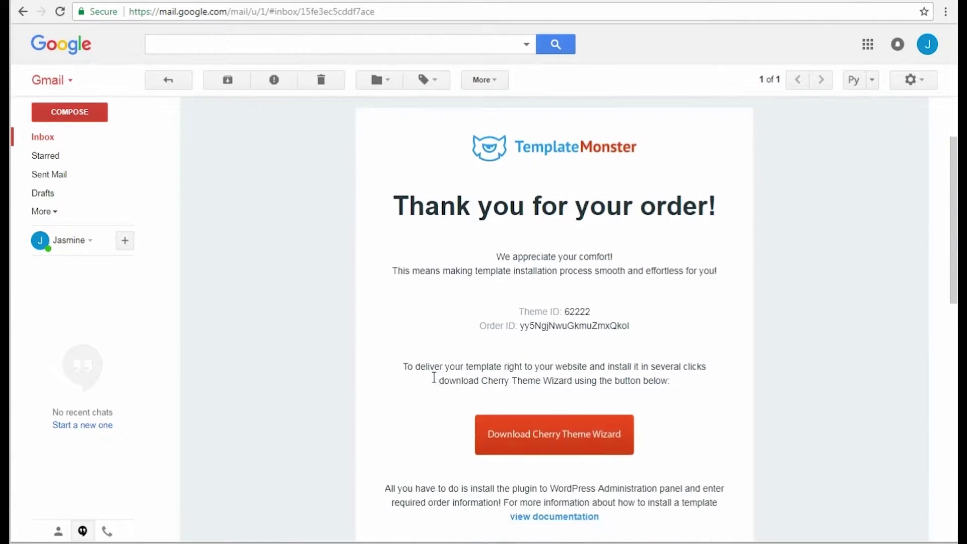
{"action": "scroll", "coordinate": [434, 378], "scroll_direction": "down", "scroll_amount": 2}
{"action": "left_click_drag", "start_coordinate": [564, 218], "coordinate": [591, 218]}
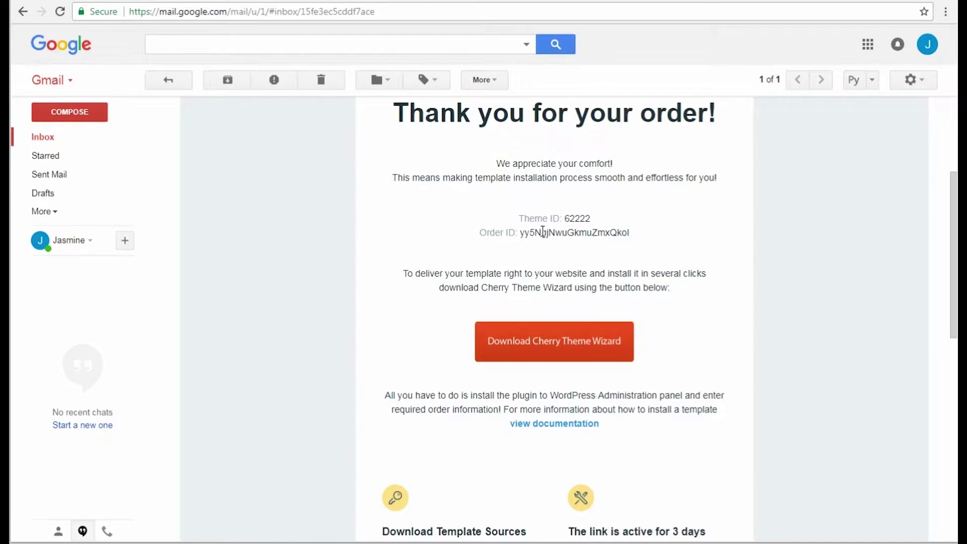
{"action": "left_click_drag", "start_coordinate": [519, 232], "coordinate": [625, 236]}
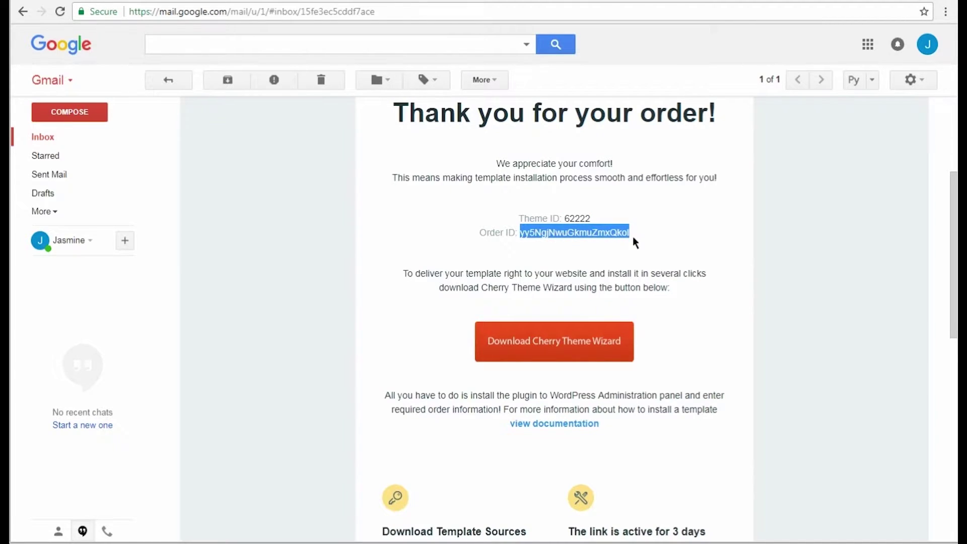
{"action": "left_click", "coordinate": [633, 235]}
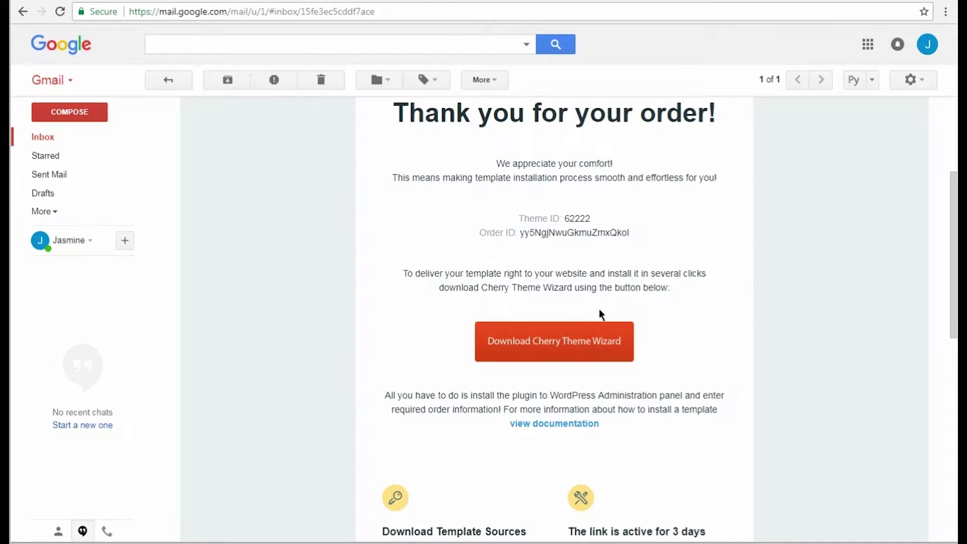
Download Cherry Theme Wizard and select the cherry-theme-wizard ZIP in Downloads.
{"action": "left_click", "coordinate": [537, 356]}
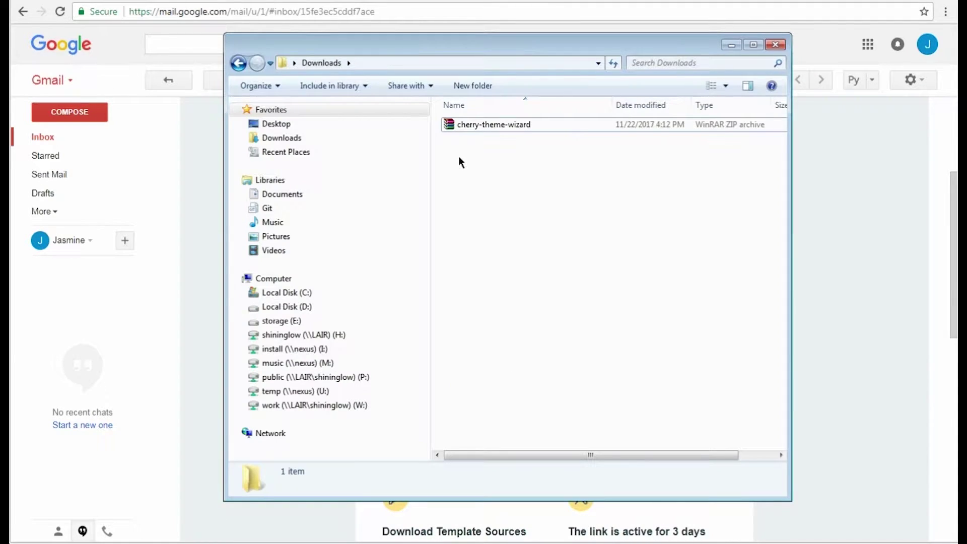
{"action": "left_click", "coordinate": [459, 127]}
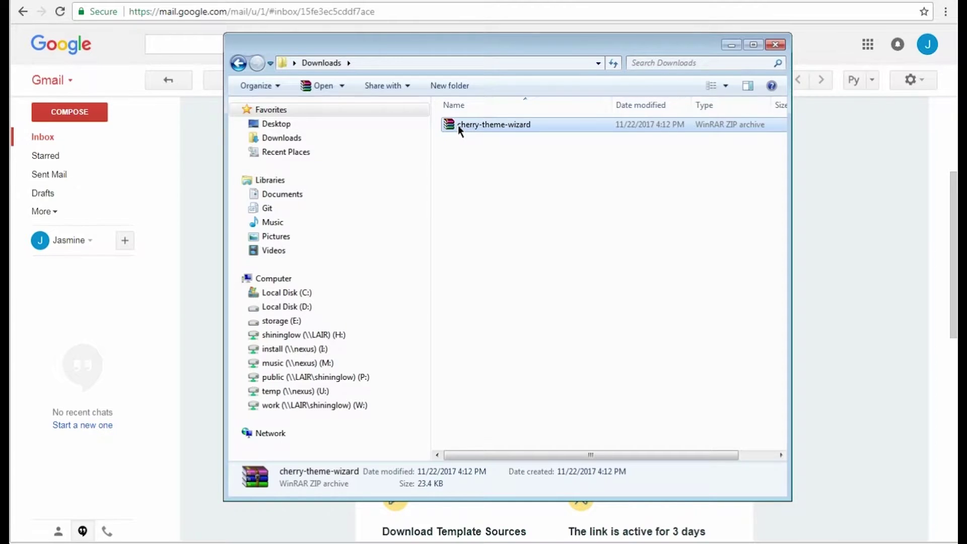
Log in to mywebsite's wp-admin as admin with the saved password.
{"action": "left_click", "coordinate": [726, 48]}
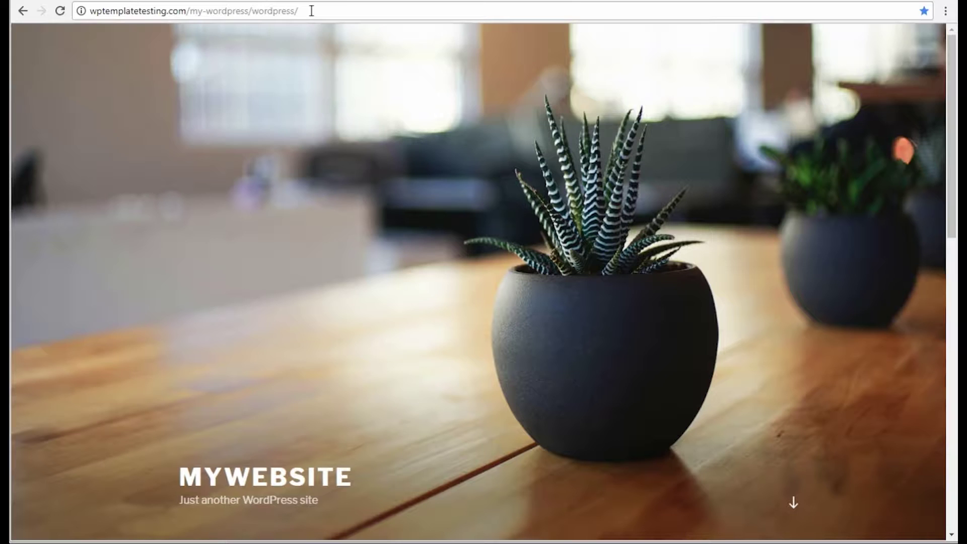
{"action": "type", "text": "wp"}
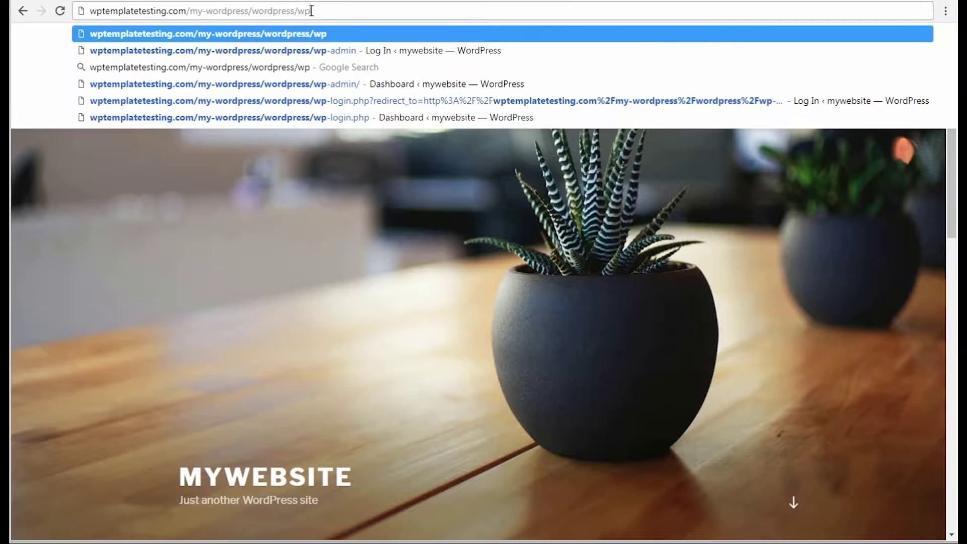
{"action": "type", "text": "-admin"}
{"action": "key", "text": "Return"}
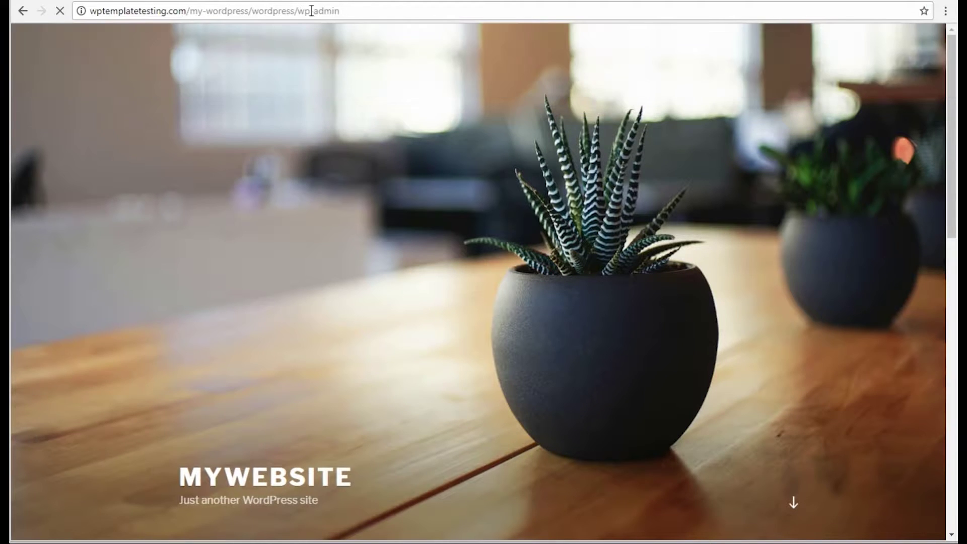
{"action": "type", "text": "admin"}
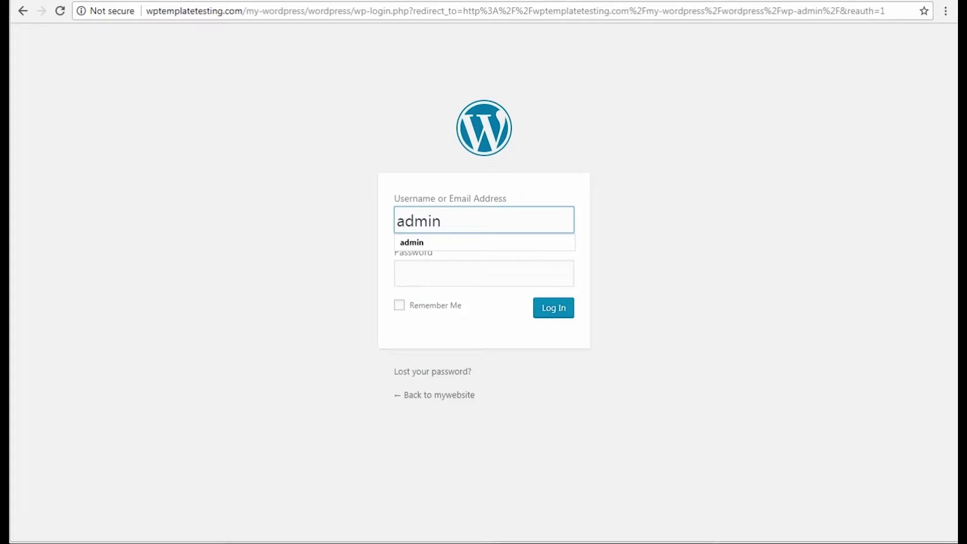
{"action": "left_click", "coordinate": [433, 272]}
{"action": "key", "text": "ctrl+v"}
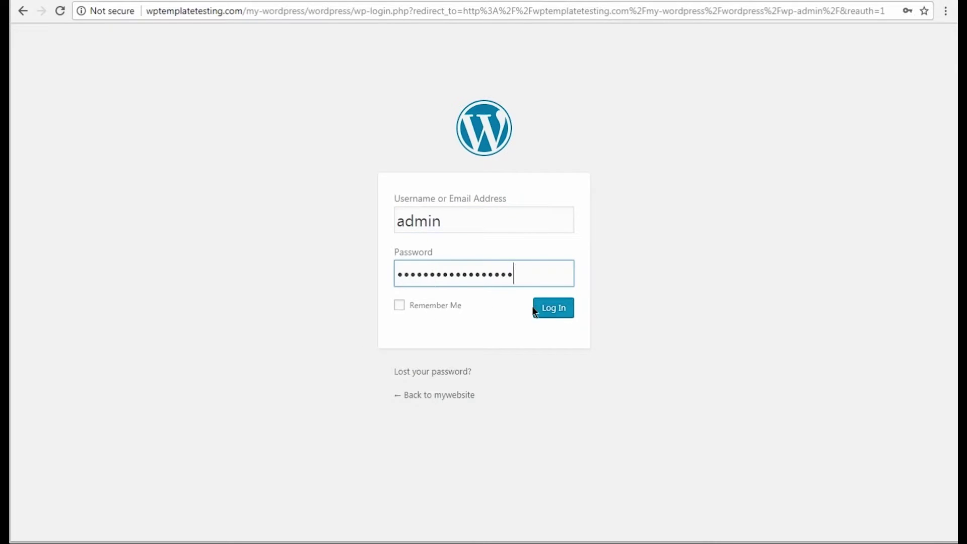
{"action": "left_click", "coordinate": [541, 307]}
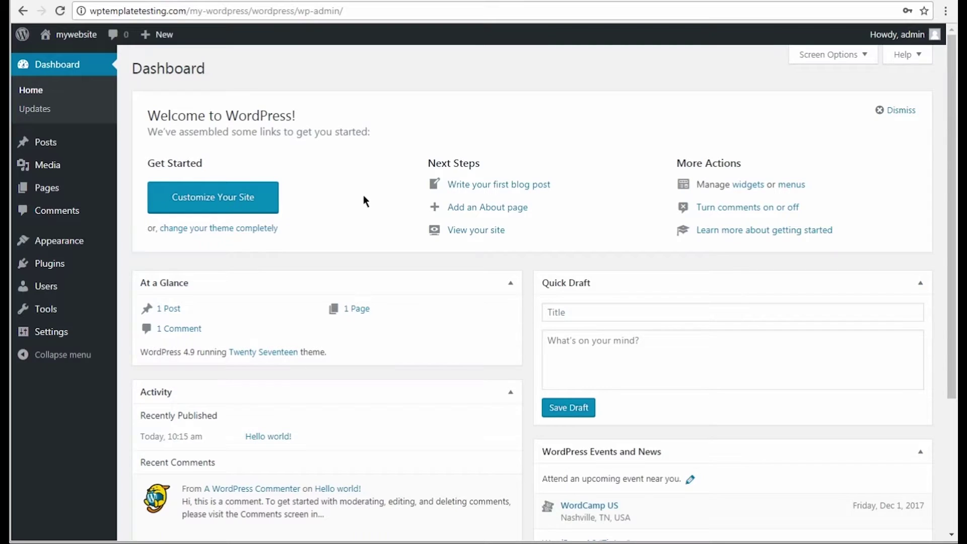
Upload cherry-theme-wizard.zip through Plugins > Add New and install it.
{"action": "mouse_move", "coordinate": [50, 263]}
{"action": "left_click", "coordinate": [135, 282]}
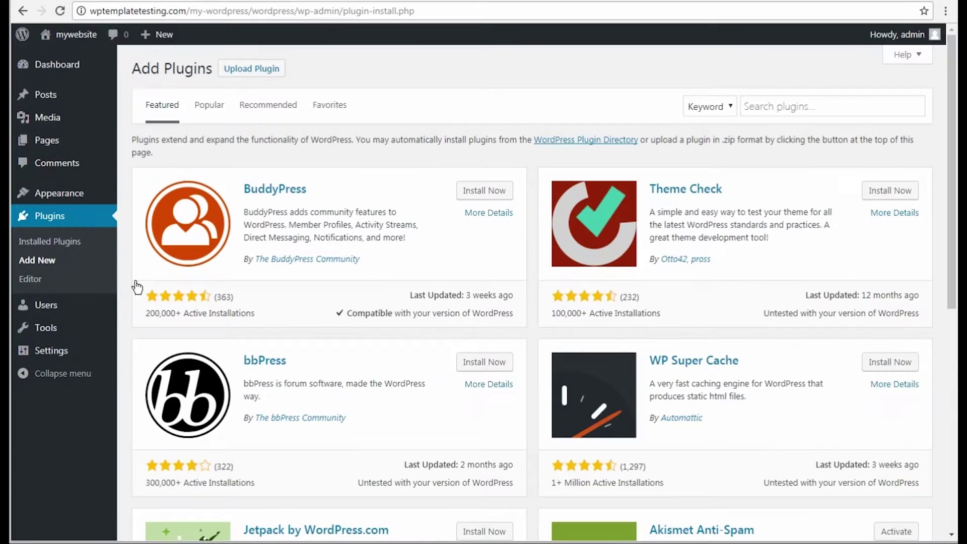
{"action": "left_click", "coordinate": [239, 75]}
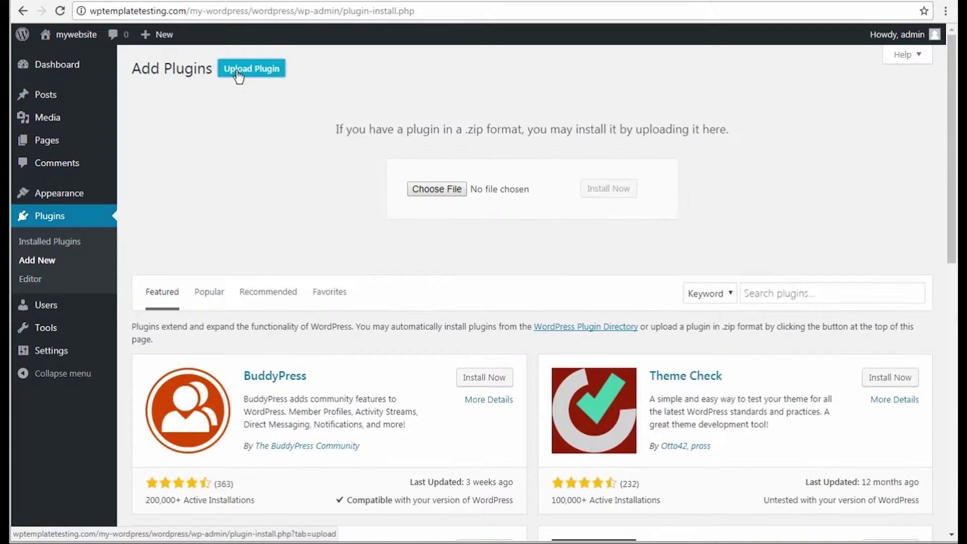
{"action": "left_click", "coordinate": [437, 195]}
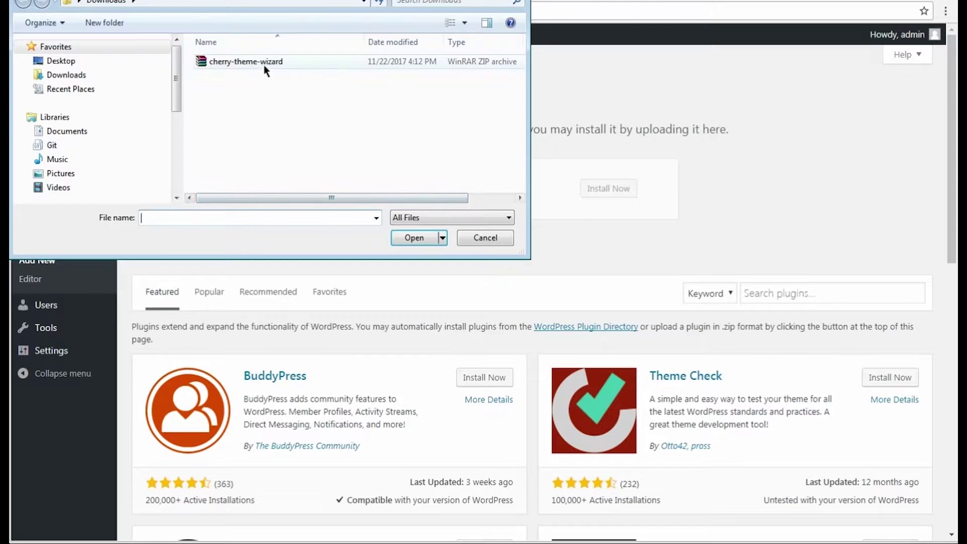
{"action": "left_click", "coordinate": [282, 61]}
{"action": "left_click", "coordinate": [428, 238]}
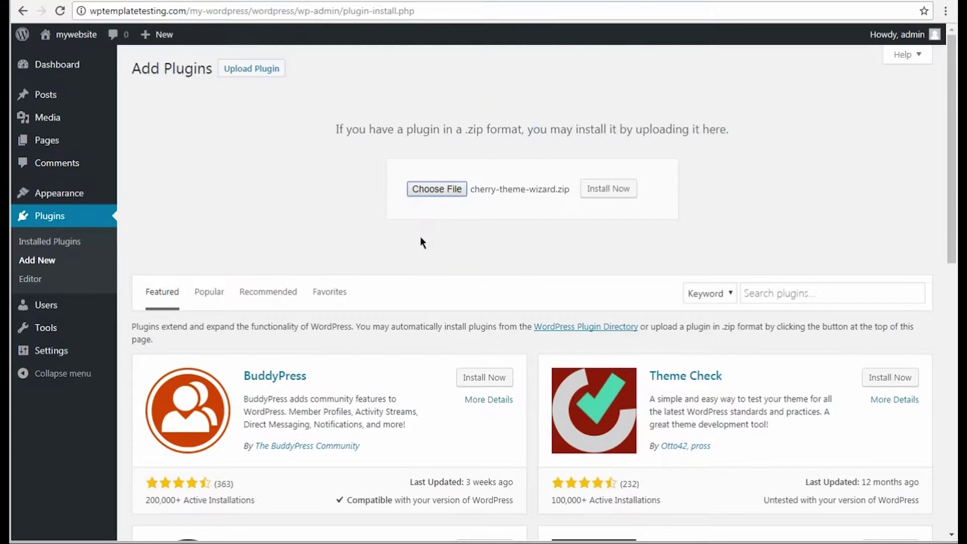
{"action": "left_click", "coordinate": [595, 192]}
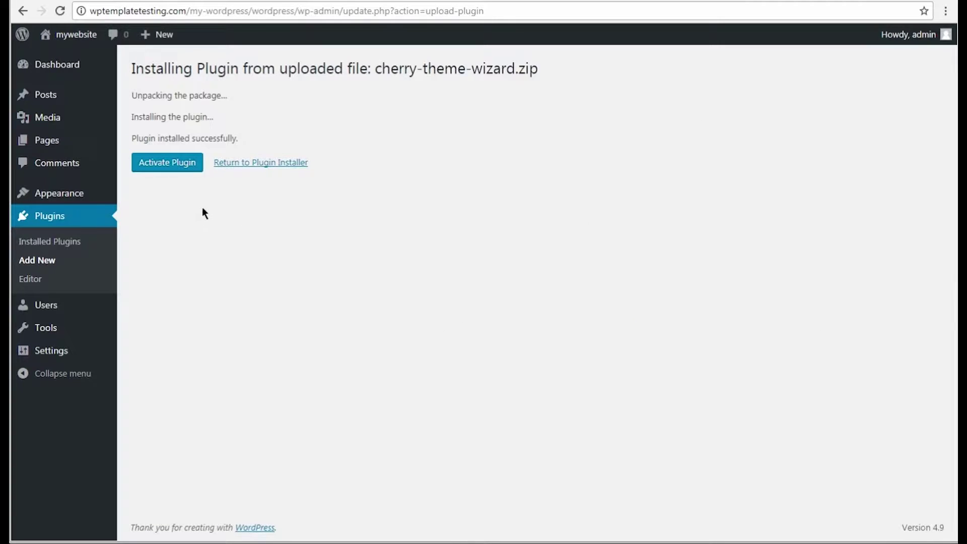
Activate Cherry Theme Wizard and paste the email's Order ID into the wizard.
{"action": "left_click", "coordinate": [170, 167]}
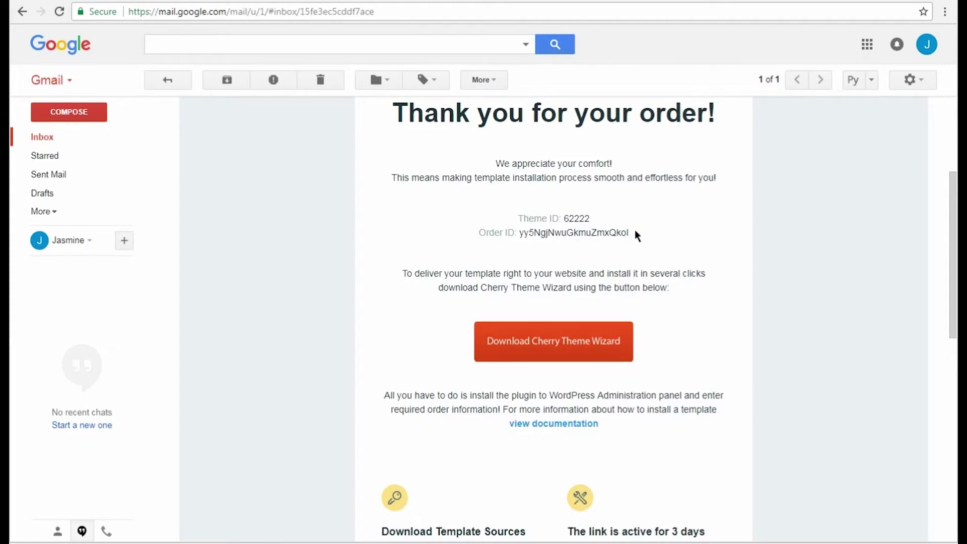
{"action": "left_click_drag", "start_coordinate": [630, 232], "coordinate": [521, 233]}
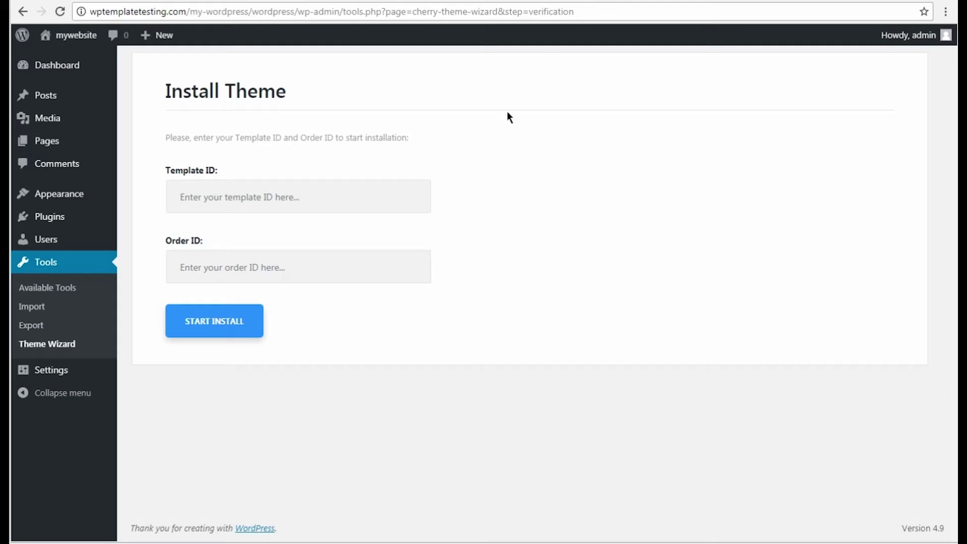
{"action": "left_click", "coordinate": [403, 256]}
{"action": "key", "text": "ctrl+v"}
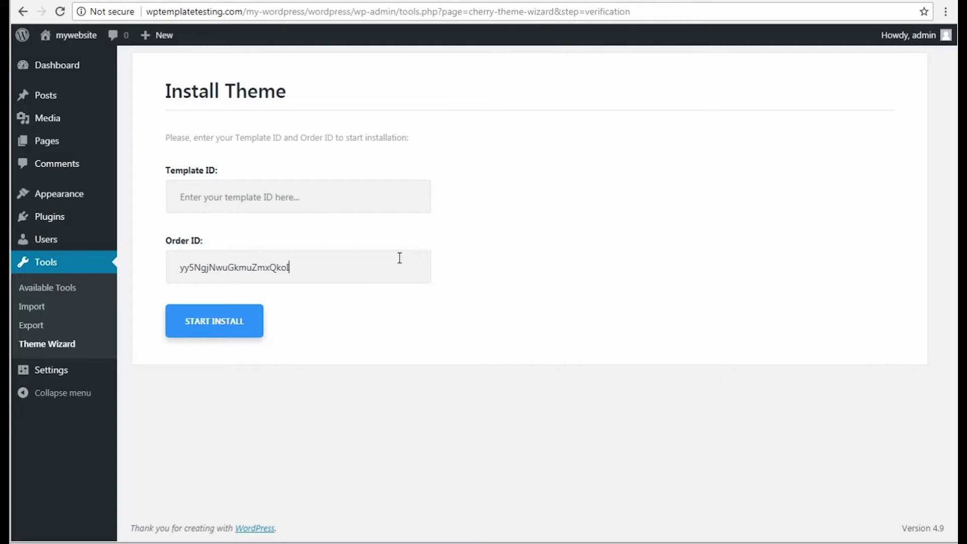
{"action": "left_click", "coordinate": [332, 201]}
Enter Template ID 62222, start the install, and continue with a child theme.
{"action": "type", "text": "62222"}
{"action": "left_click", "coordinate": [226, 330]}
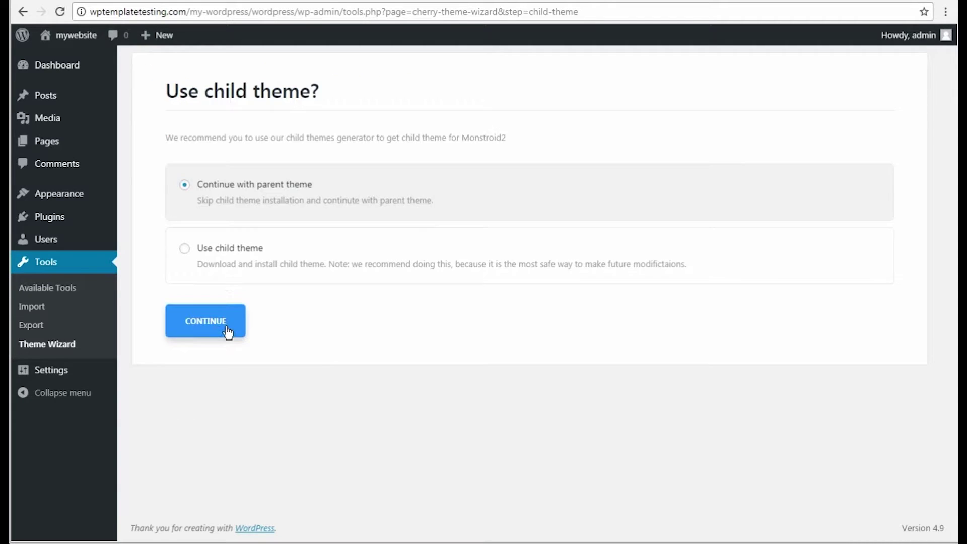
{"action": "left_click", "coordinate": [211, 262]}
{"action": "left_click", "coordinate": [209, 323]}
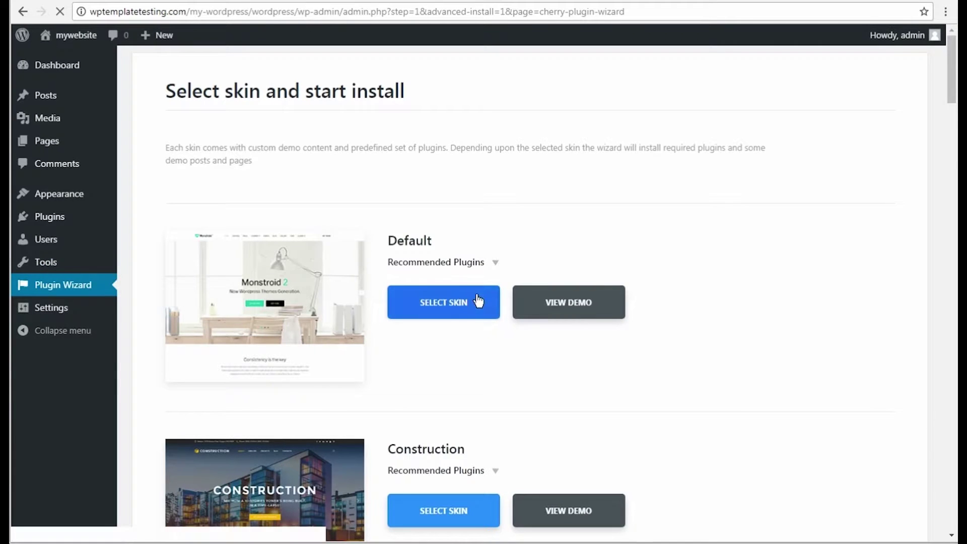
Browse the skin list and expand the Default skin's Recommended Plugins.
{"action": "scroll", "coordinate": [606, 303], "scroll_direction": "down", "scroll_amount": 3}
{"action": "scroll", "coordinate": [606, 303], "scroll_direction": "down", "scroll_amount": 3}
{"action": "scroll", "coordinate": [606, 303], "scroll_direction": "down", "scroll_amount": 5}
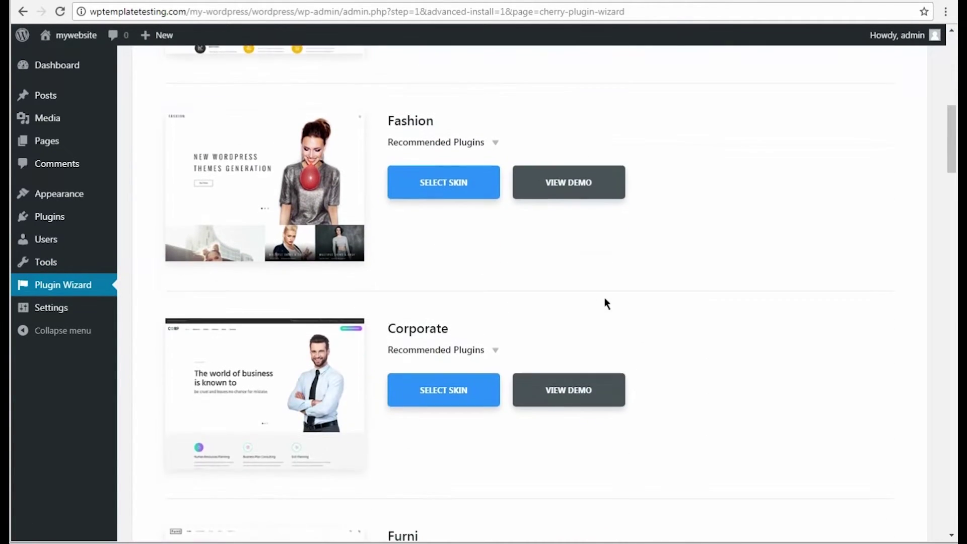
{"action": "scroll", "coordinate": [606, 303], "scroll_direction": "down", "scroll_amount": 5}
{"action": "scroll", "coordinate": [606, 303], "scroll_direction": "down", "scroll_amount": 5}
{"action": "scroll", "coordinate": [605, 302], "scroll_direction": "down", "scroll_amount": 6}
{"action": "scroll", "coordinate": [606, 302], "scroll_direction": "down", "scroll_amount": 3}
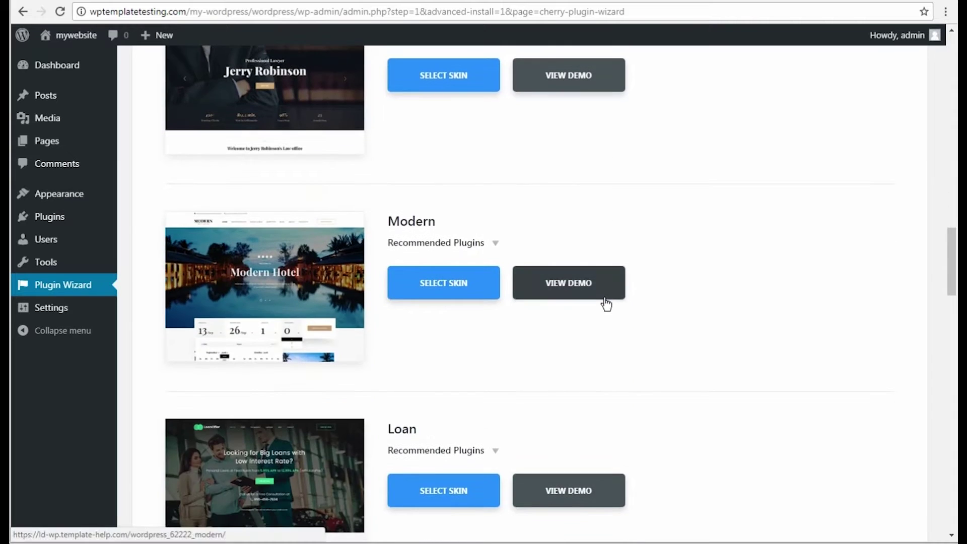
{"action": "scroll", "coordinate": [606, 303], "scroll_direction": "up", "scroll_amount": 15}
{"action": "scroll", "coordinate": [605, 302], "scroll_direction": "up", "scroll_amount": 8}
{"action": "scroll", "coordinate": [605, 301], "scroll_direction": "up", "scroll_amount": 3}
{"action": "scroll", "coordinate": [604, 301], "scroll_direction": "up", "scroll_amount": 4}
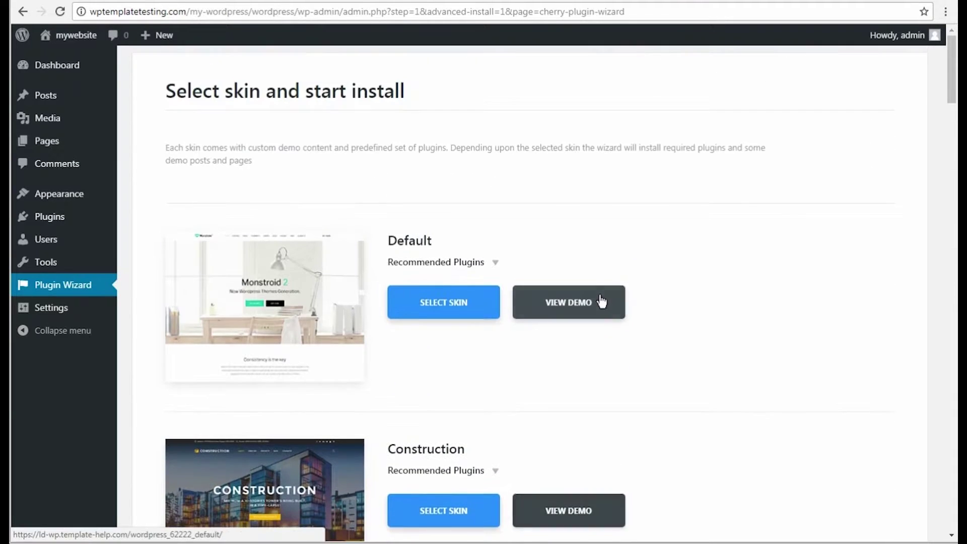
{"action": "left_click", "coordinate": [455, 302]}
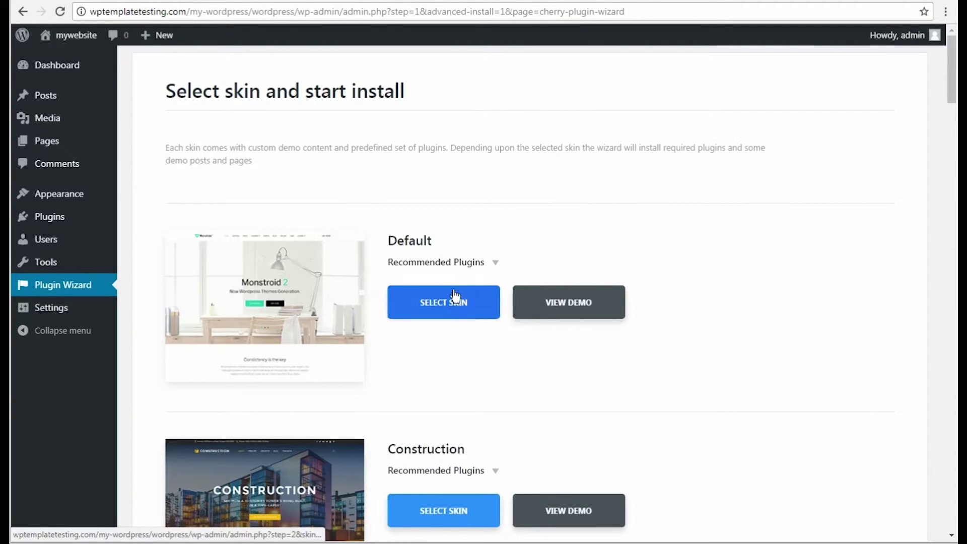
{"action": "left_click", "coordinate": [453, 262]}
Select the Default skin and proceed with Lite Install demo content.
{"action": "left_click", "coordinate": [435, 405]}
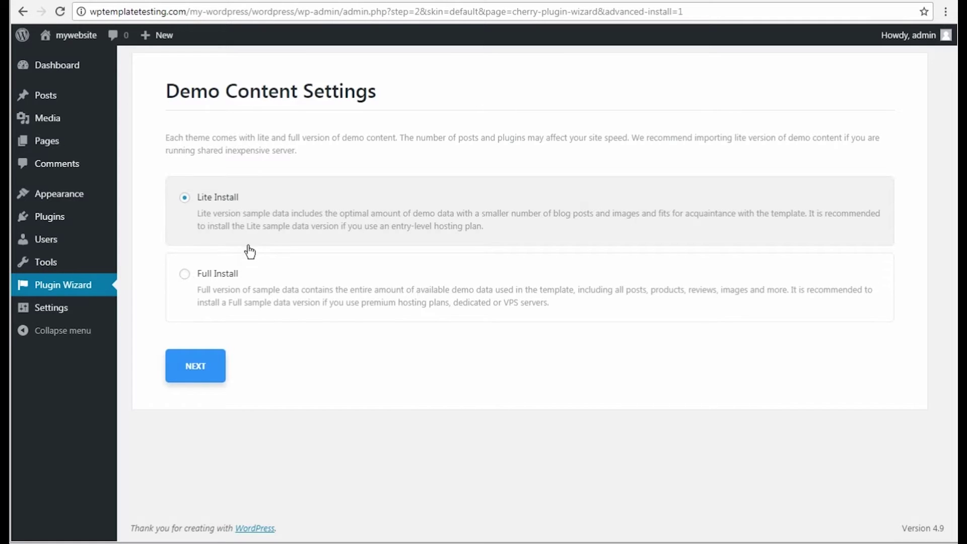
{"action": "left_click", "coordinate": [201, 369]}
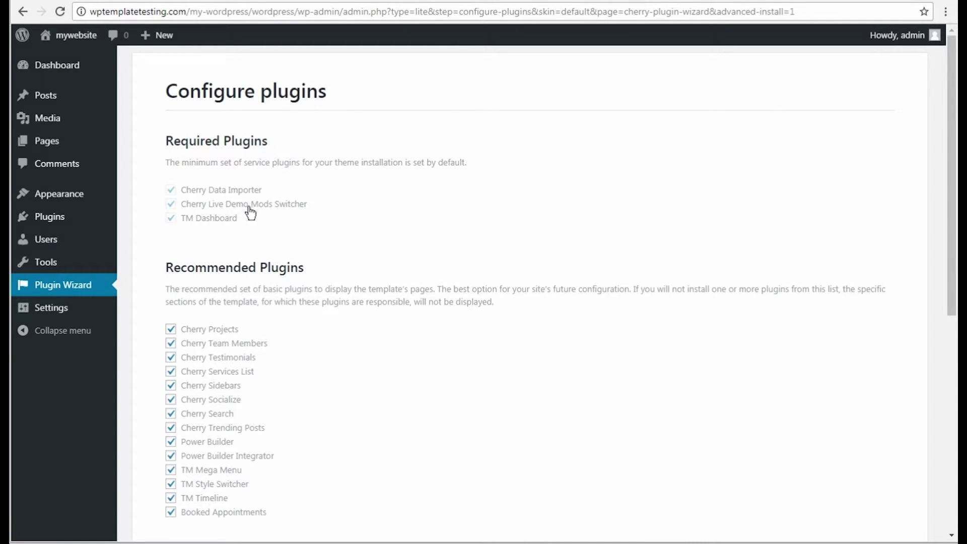
Keep the default required and recommended plugins checked and begin installing them.
{"action": "scroll", "coordinate": [250, 232], "scroll_direction": "down", "scroll_amount": 1}
{"action": "scroll", "coordinate": [250, 229], "scroll_direction": "down", "scroll_amount": 3}
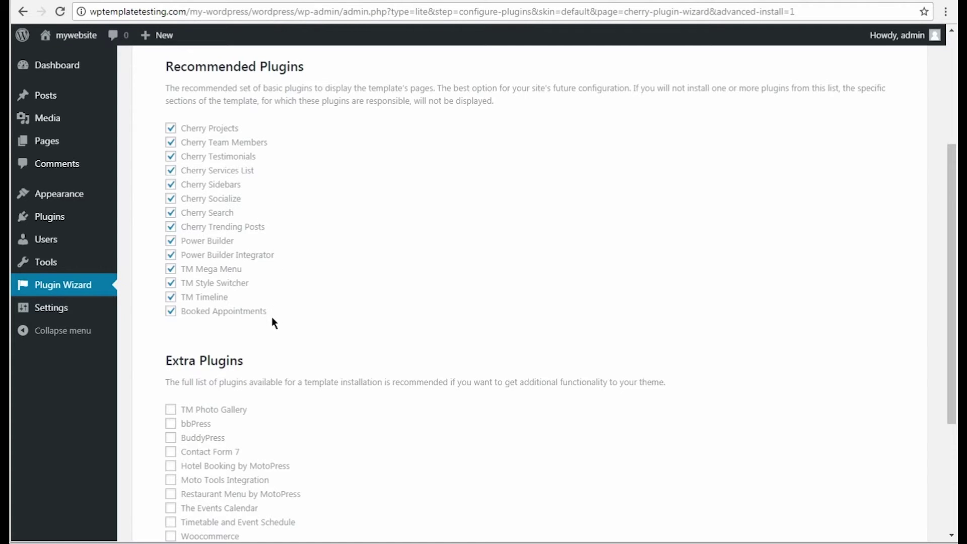
{"action": "scroll", "coordinate": [271, 316], "scroll_direction": "down", "scroll_amount": 4}
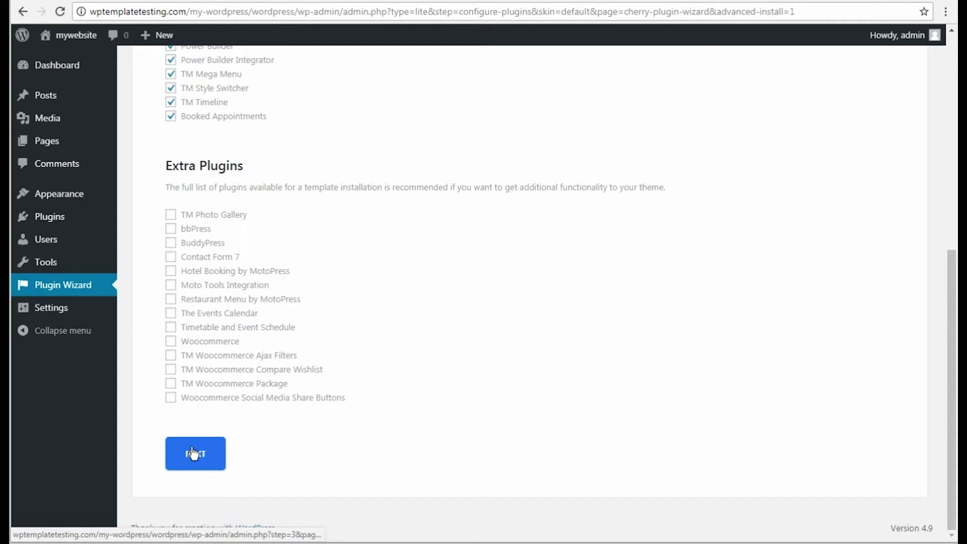
{"action": "left_click", "coordinate": [193, 453]}
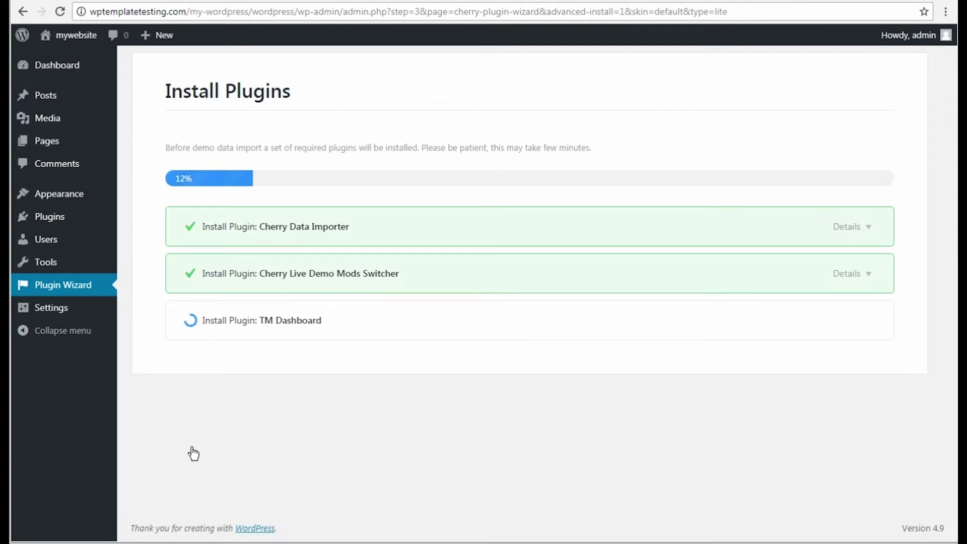
Check Cherry Data Importer's install details while plugin installation completes.
{"action": "left_click", "coordinate": [863, 236]}
{"action": "left_click", "coordinate": [863, 236]}
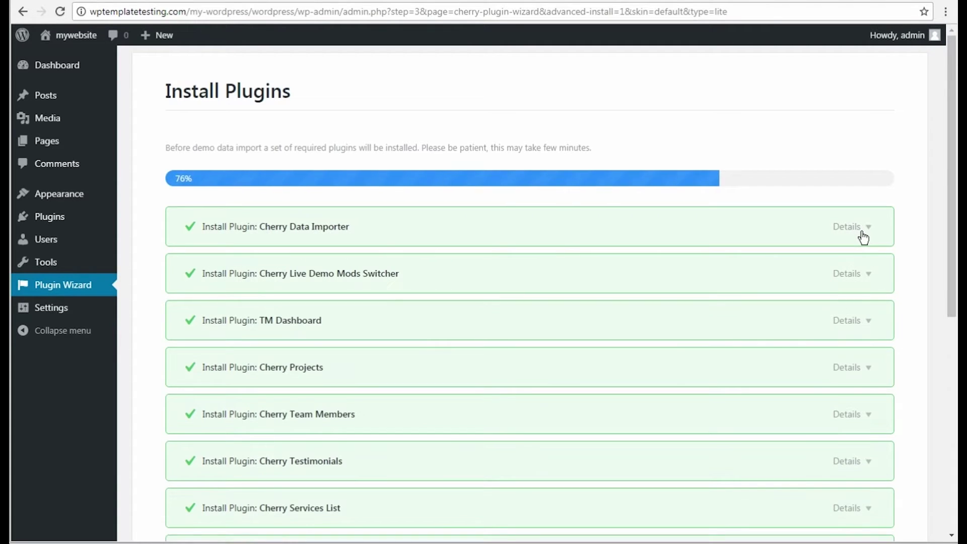
{"action": "scroll", "coordinate": [874, 232], "scroll_direction": "down", "scroll_amount": 10}
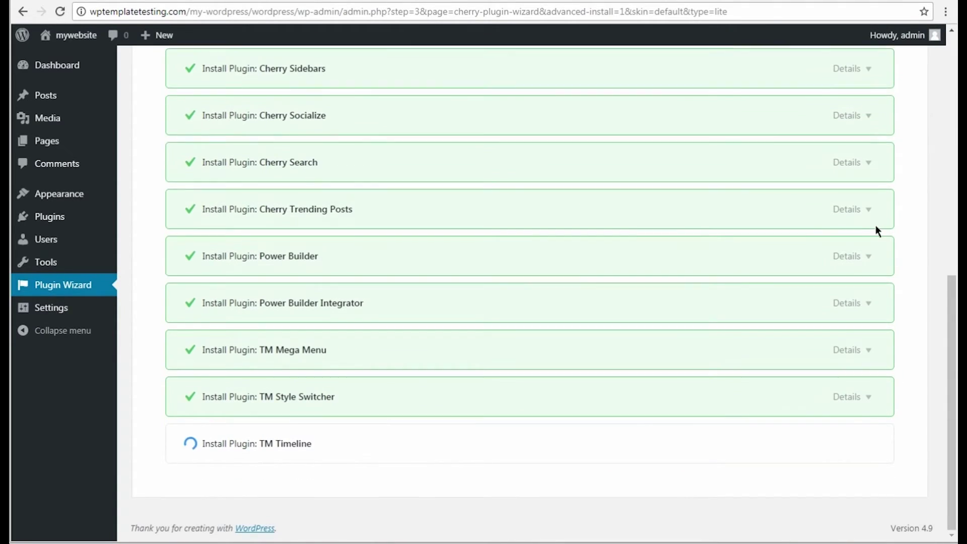
{"action": "scroll", "coordinate": [875, 231], "scroll_direction": "up", "scroll_amount": 6}
{"action": "scroll", "coordinate": [875, 231], "scroll_direction": "up", "scroll_amount": 4}
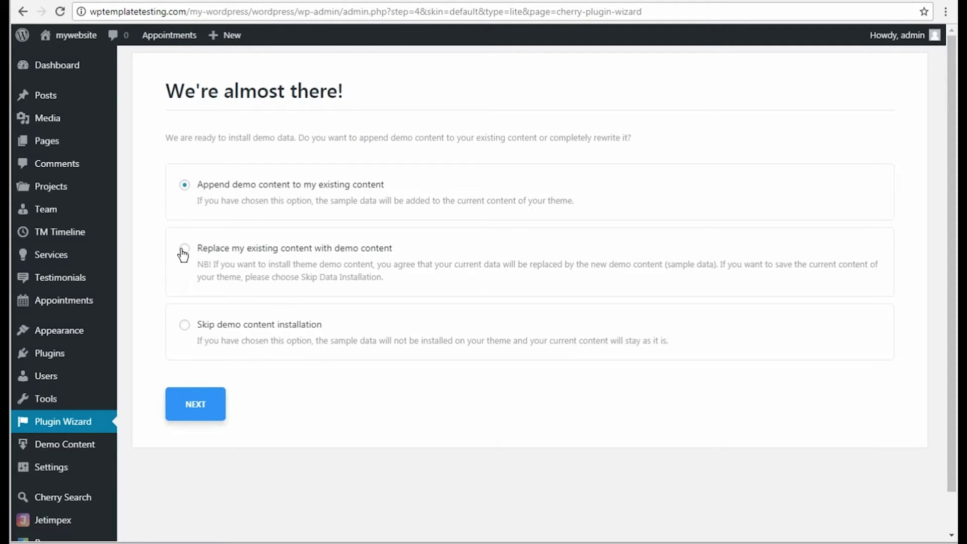
Choose to replace existing content with demo data, confirm with the WordPress password, and start the import.
{"action": "left_click", "coordinate": [187, 410]}
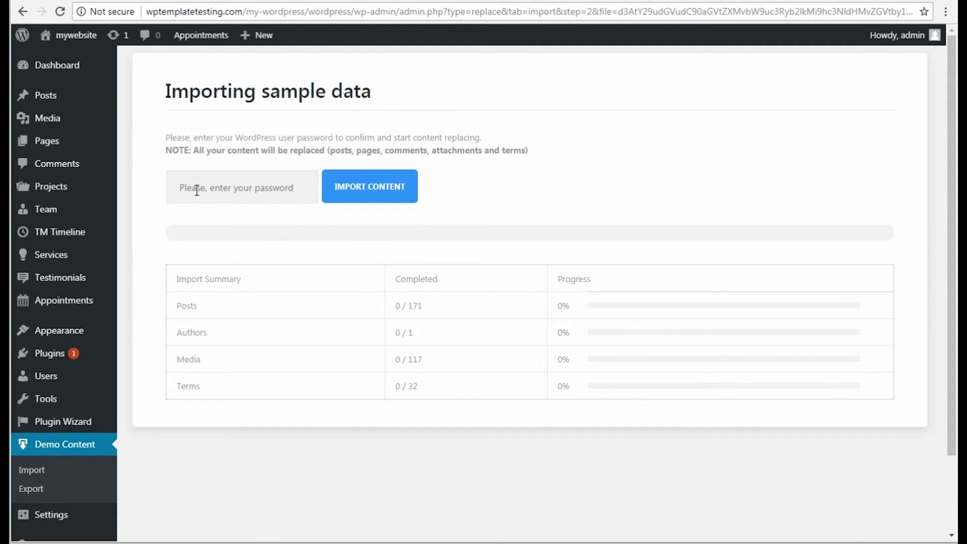
{"action": "left_click", "coordinate": [197, 189]}
{"action": "key", "text": "ctrl+v"}
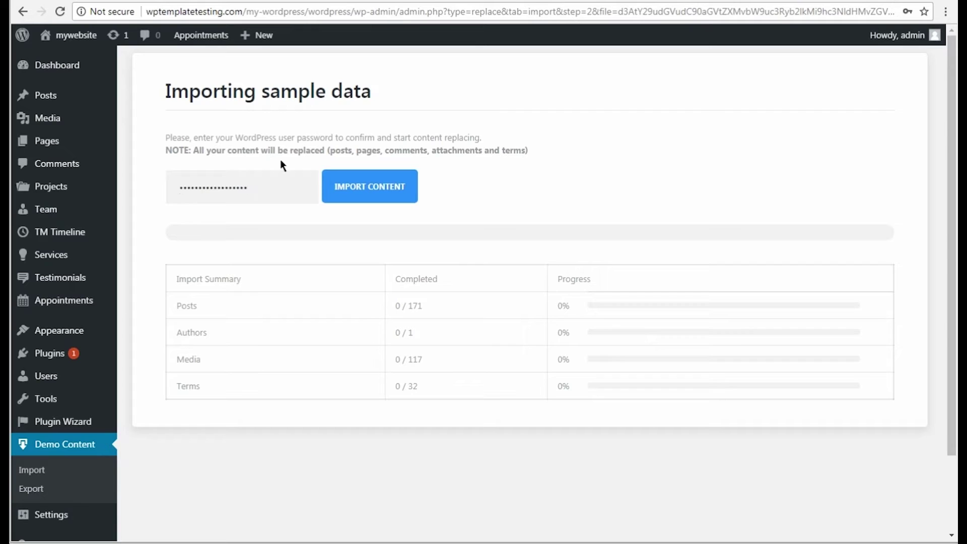
{"action": "left_click", "coordinate": [342, 189]}
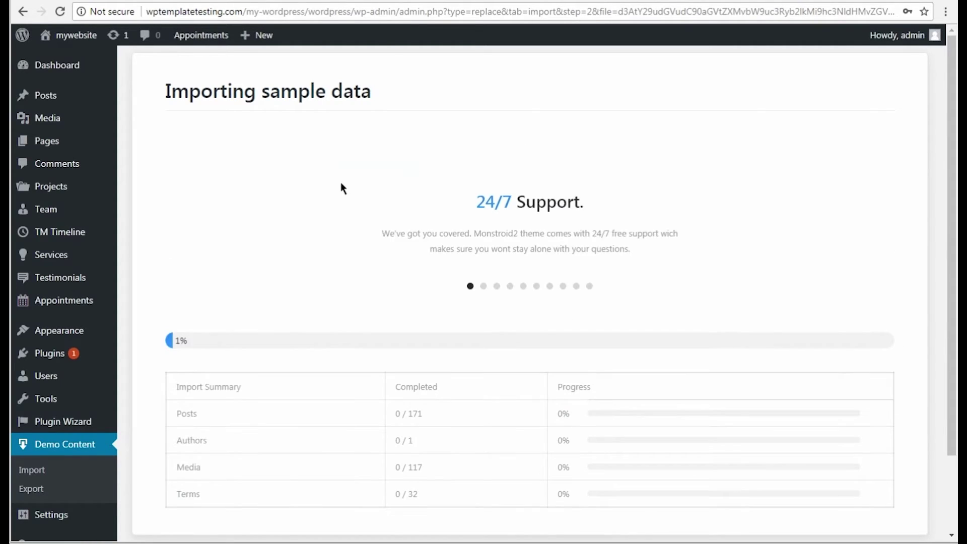
Page through the Monstroid2 feature slides while the demo content import runs to completion.
{"action": "scroll", "coordinate": [246, 215], "scroll_direction": "down", "scroll_amount": 2}
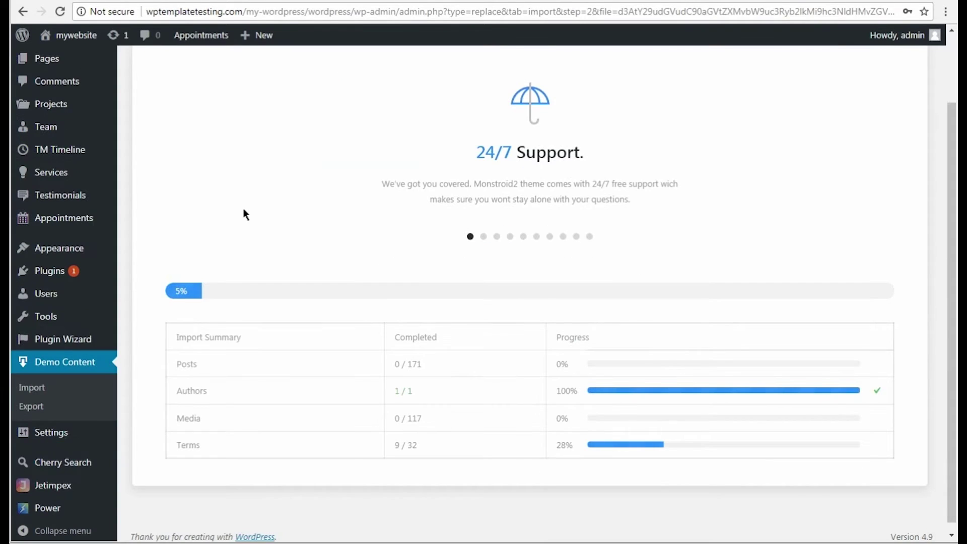
{"action": "left_click", "coordinate": [483, 237]}
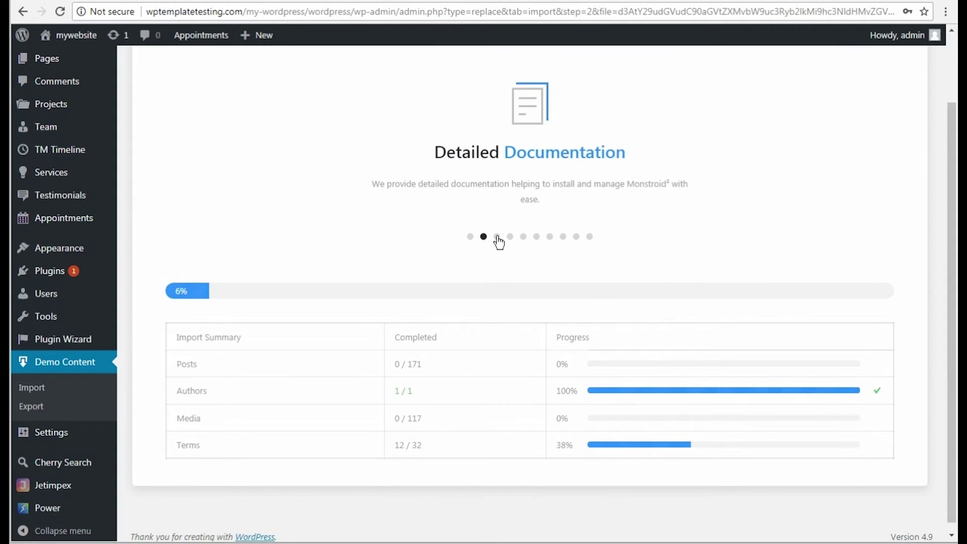
{"action": "left_click", "coordinate": [497, 238]}
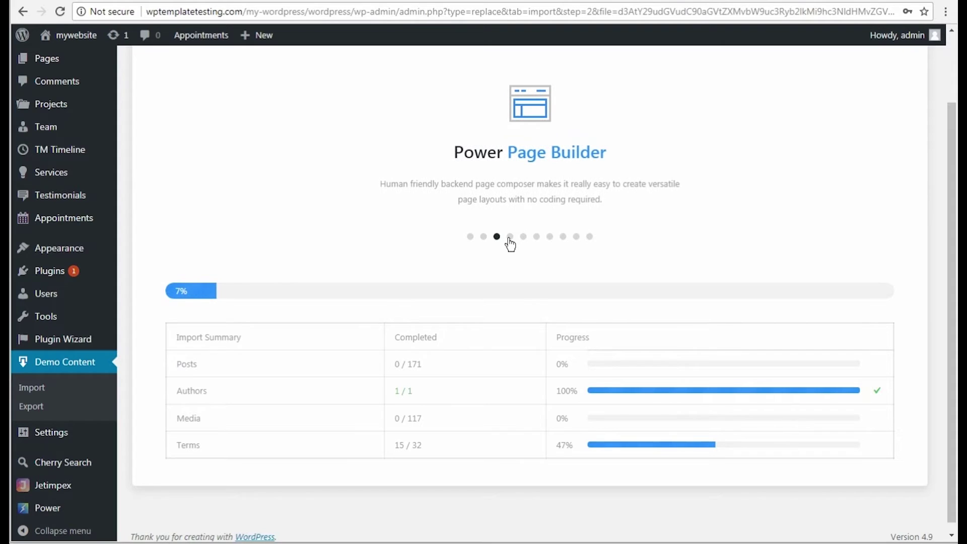
{"action": "left_click", "coordinate": [509, 237]}
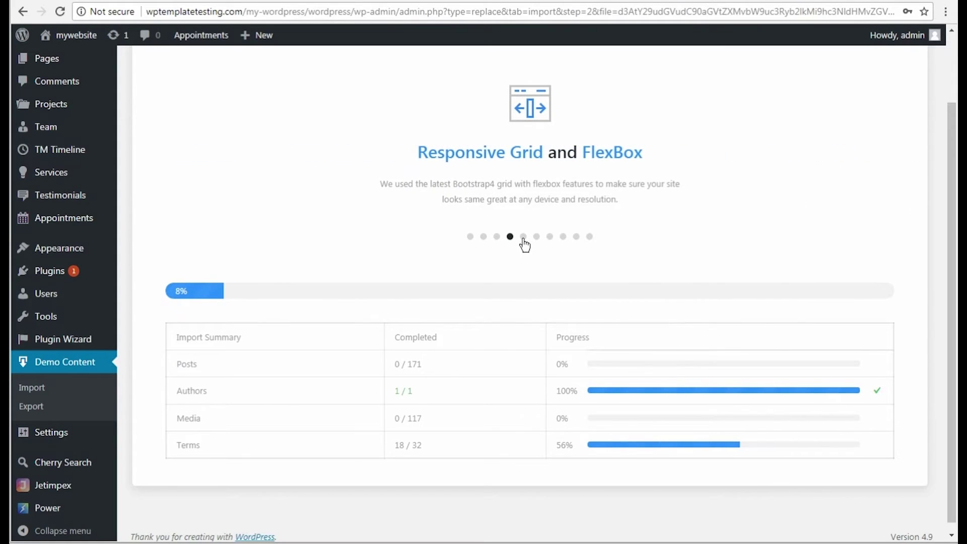
{"action": "left_click", "coordinate": [524, 237]}
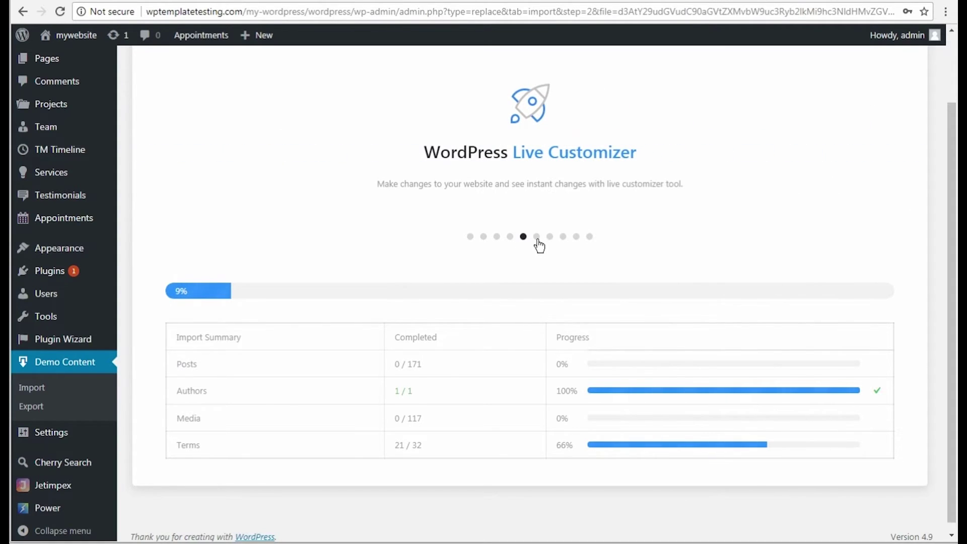
{"action": "left_click", "coordinate": [537, 240]}
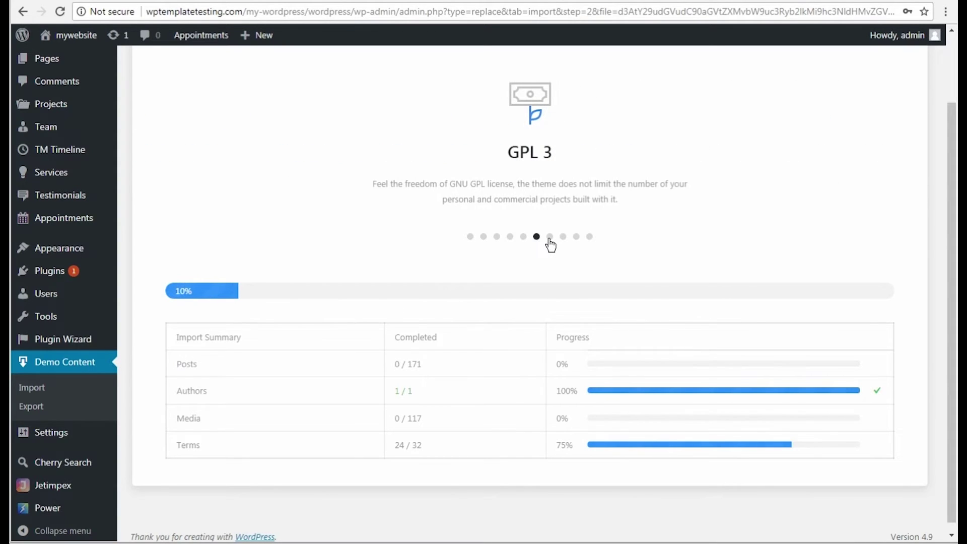
{"action": "left_click", "coordinate": [549, 239]}
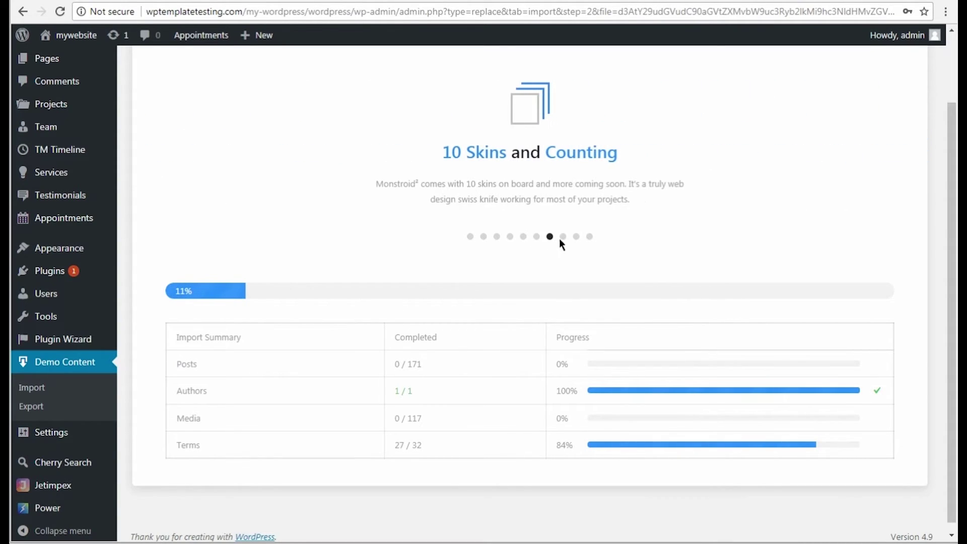
{"action": "left_click", "coordinate": [562, 237]}
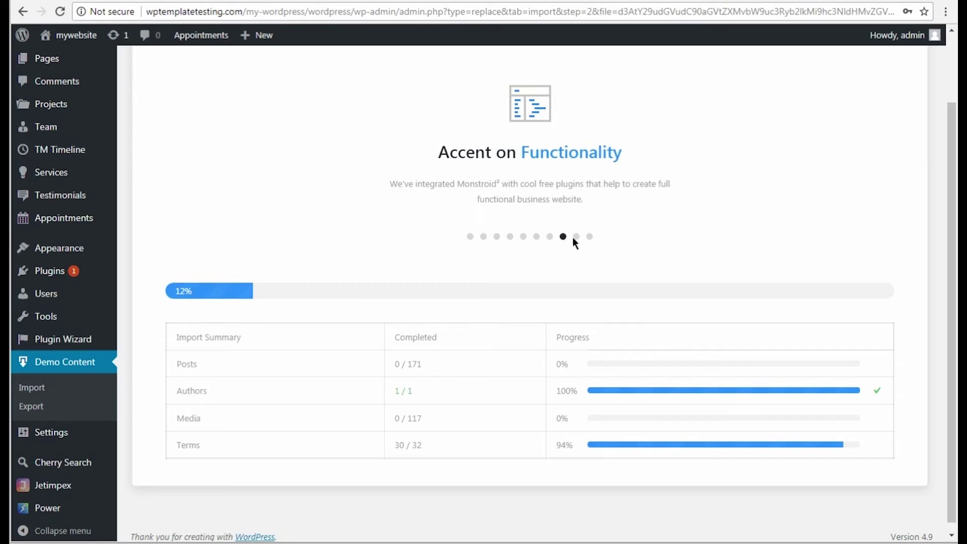
{"action": "left_click", "coordinate": [576, 237]}
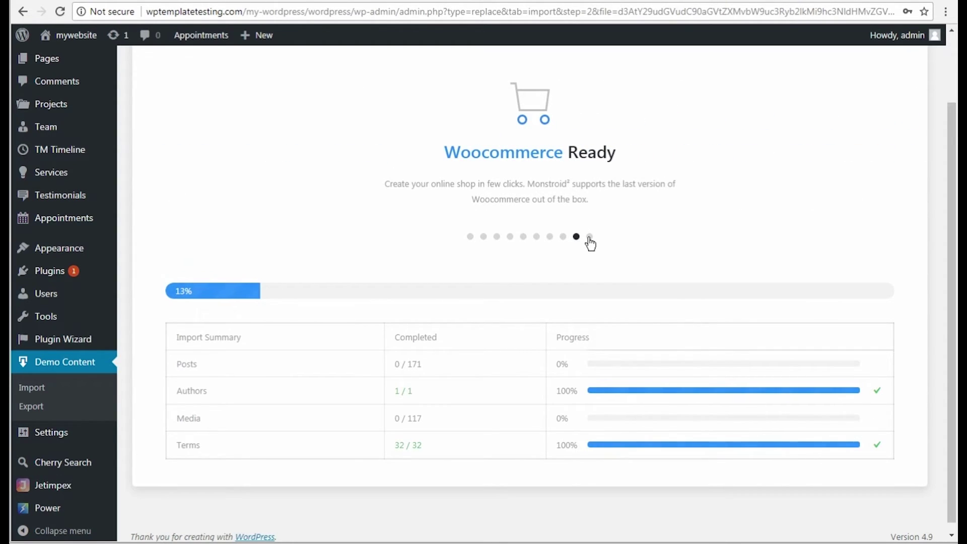
{"action": "left_click", "coordinate": [590, 238]}
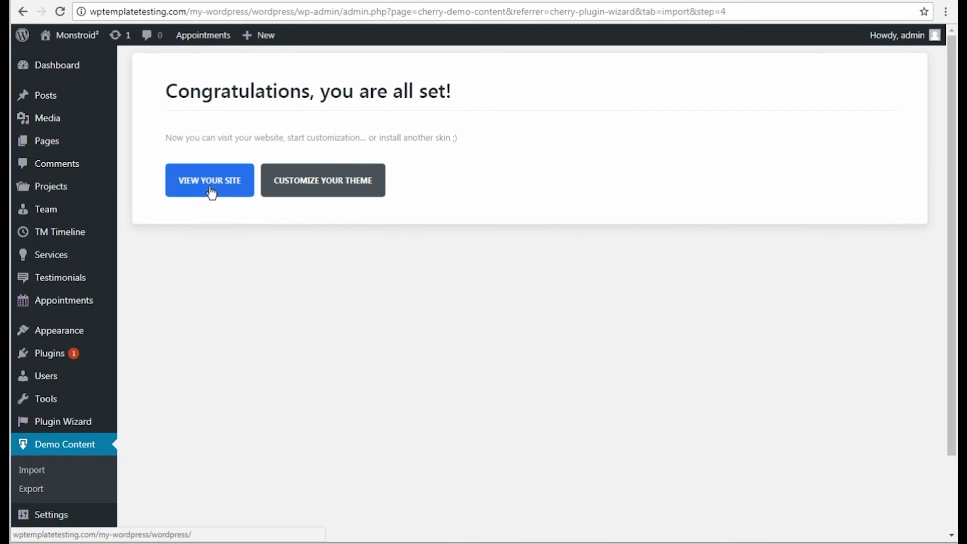
View the live Monstroid2 homepage and scroll down past the hero banner.
{"action": "left_click", "coordinate": [211, 189]}
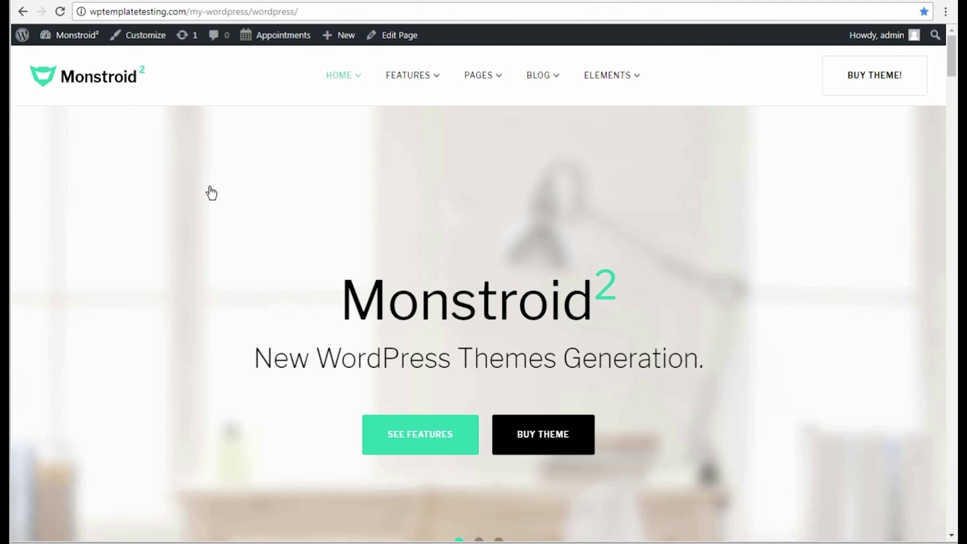
{"action": "scroll", "coordinate": [217, 218], "scroll_direction": "down", "scroll_amount": 5}
{"action": "scroll", "coordinate": [216, 218], "scroll_direction": "down", "scroll_amount": 5}
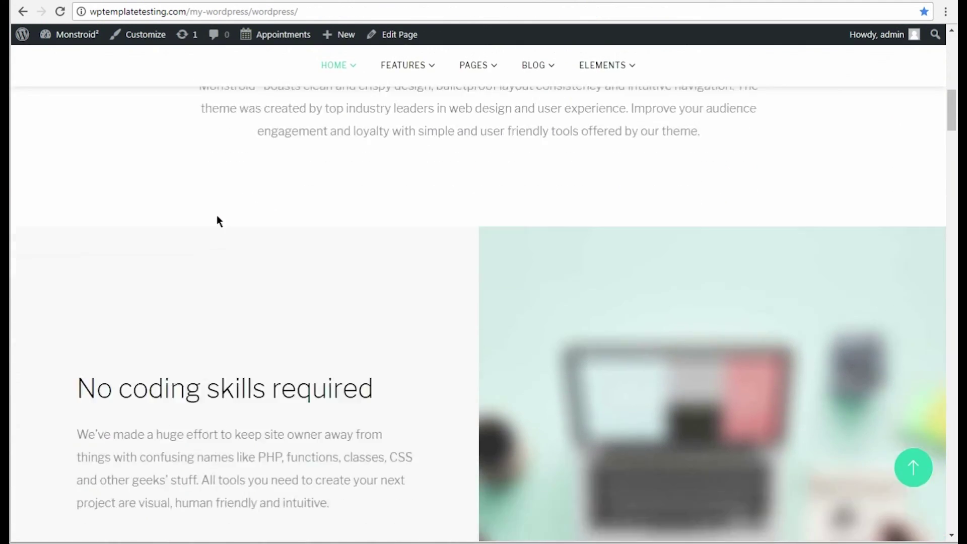